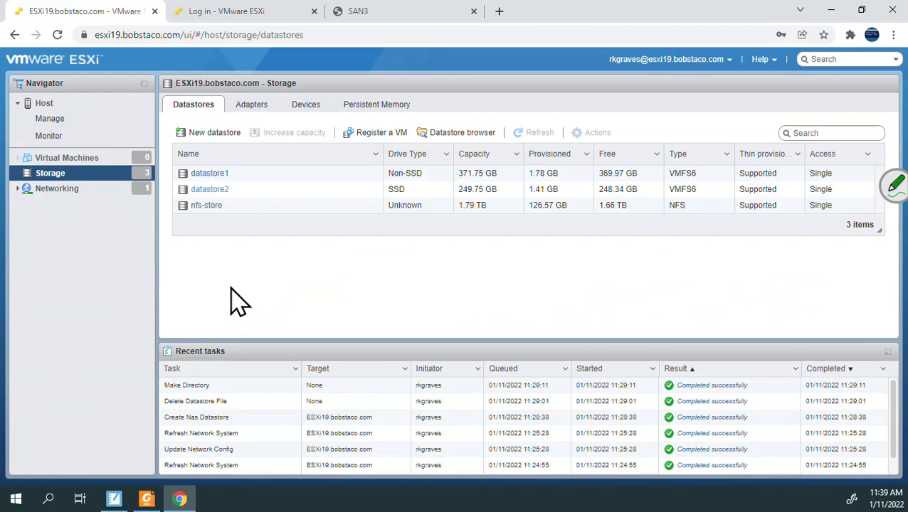
{"action": "right_click", "coordinate": [66, 177]}
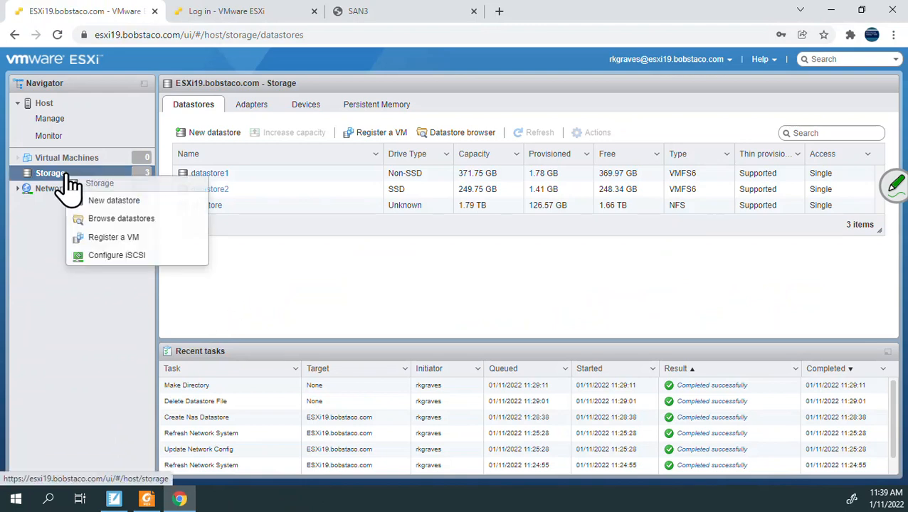
{"action": "left_click", "coordinate": [102, 202]}
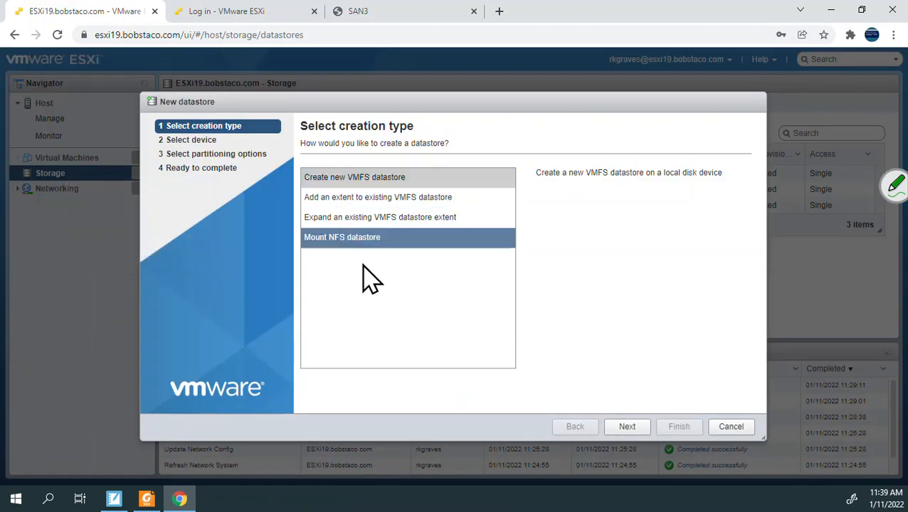
{"action": "left_click", "coordinate": [734, 429]}
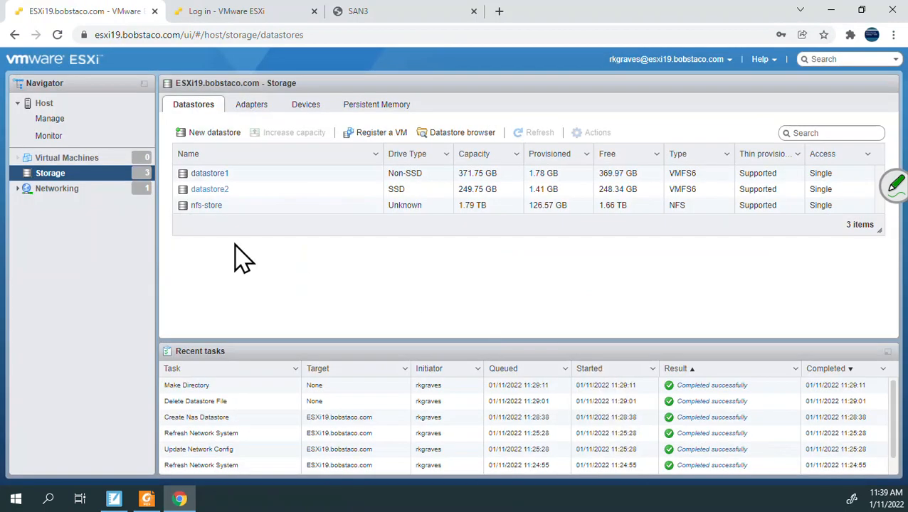
- Open the software iSCSI configuration for the host's storage adapters and enable iSCSI
{"action": "left_click", "coordinate": [255, 118]}
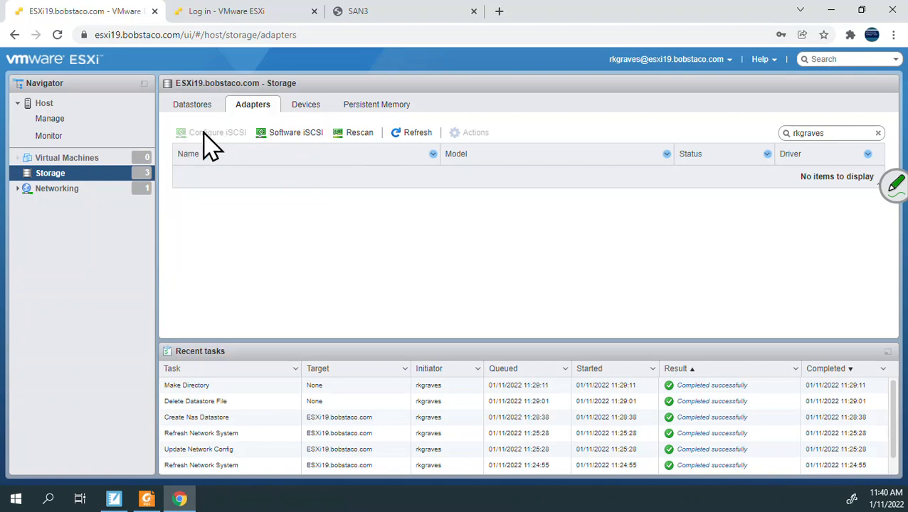
{"action": "left_click", "coordinate": [295, 135]}
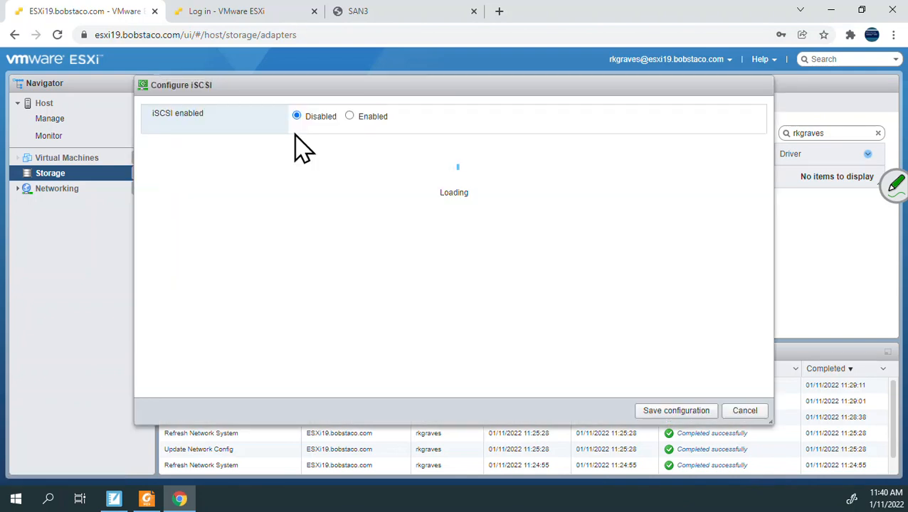
{"action": "left_click", "coordinate": [349, 116]}
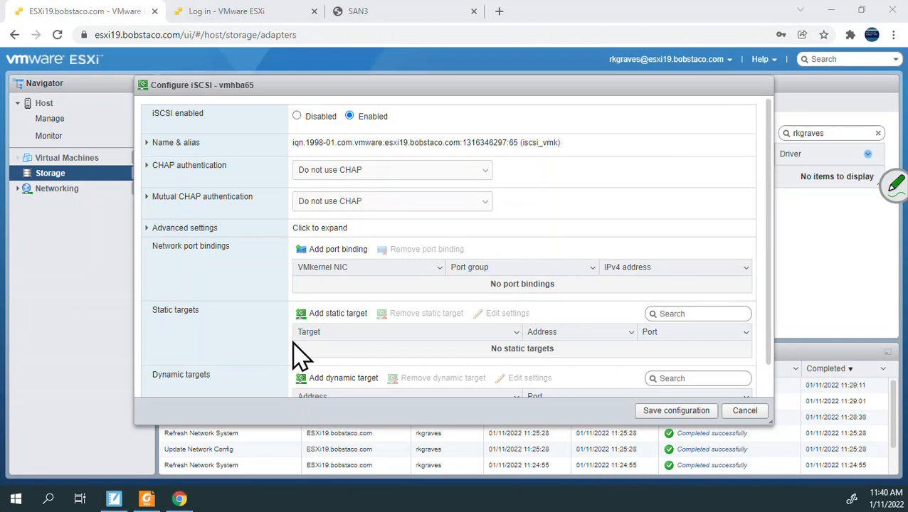
- Add the static iSCSI target iqn.2018-02.com.bobstaco.n8900:iscsi.a19.raid1 with address 10.0.0.243 and port 3260
{"action": "scroll", "coordinate": [215, 268], "scroll_direction": "down", "scroll_amount": 1}
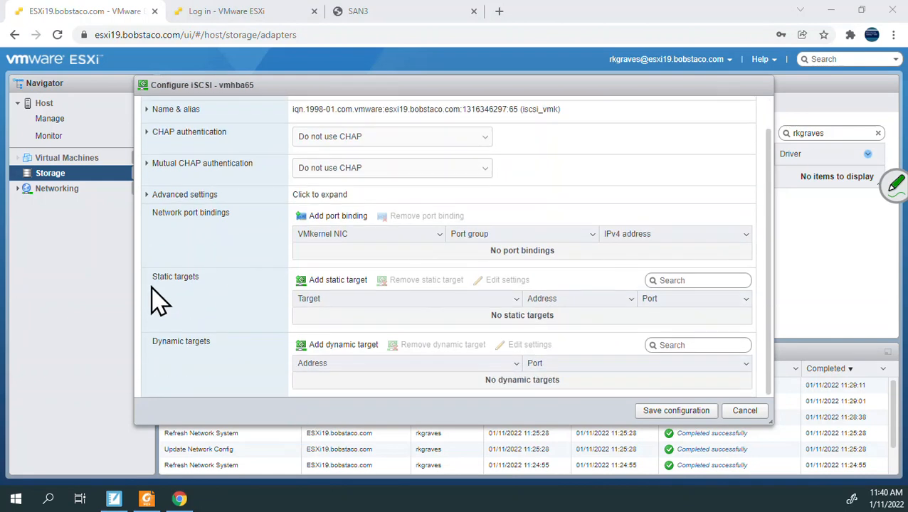
{"action": "left_click", "coordinate": [197, 277]}
{"action": "left_click_drag", "start_coordinate": [197, 277], "coordinate": [153, 287]}
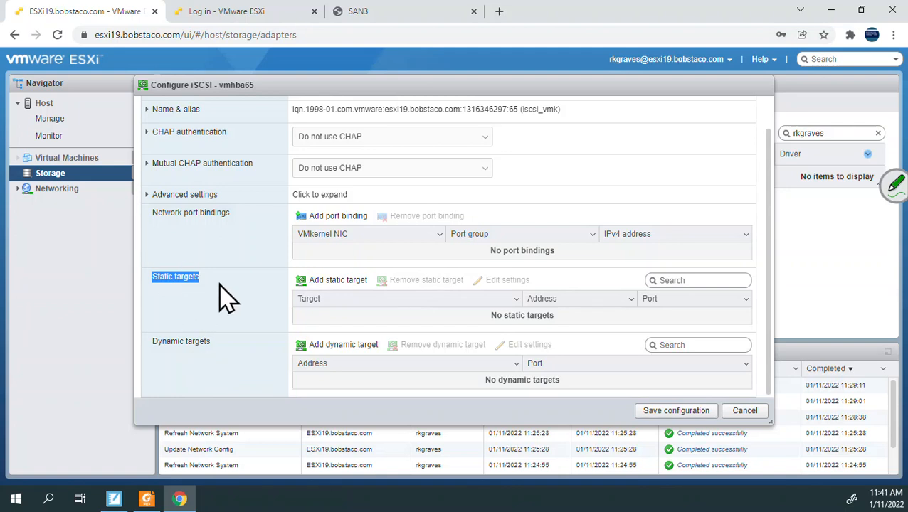
{"action": "scroll", "coordinate": [224, 286], "scroll_direction": "up", "scroll_amount": 1}
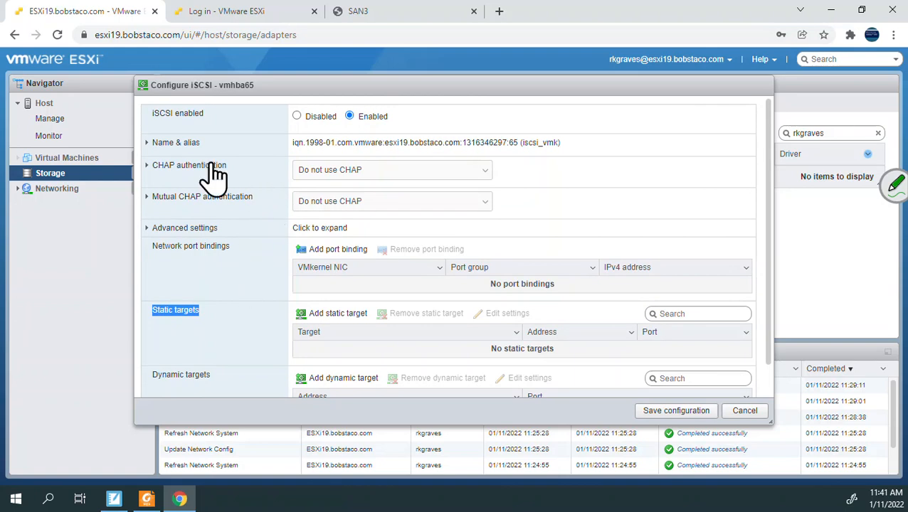
{"action": "left_click", "coordinate": [321, 318]}
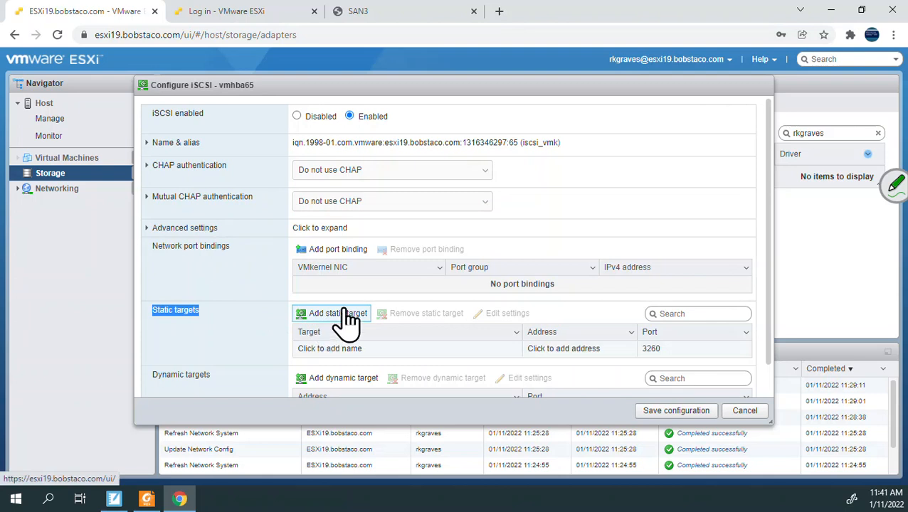
{"action": "scroll", "coordinate": [349, 320], "scroll_direction": "down", "scroll_amount": 1}
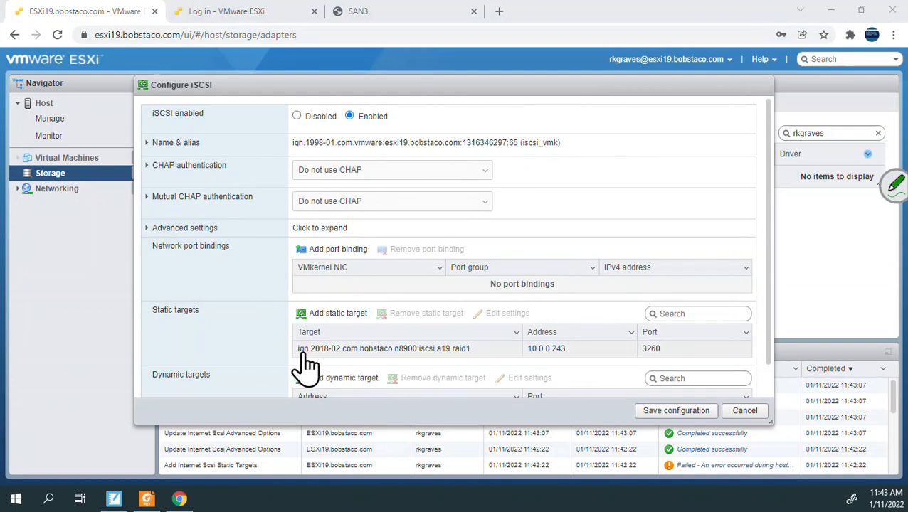
- Check the static target's name and save the iSCSI configuration
{"action": "left_click", "coordinate": [475, 349]}
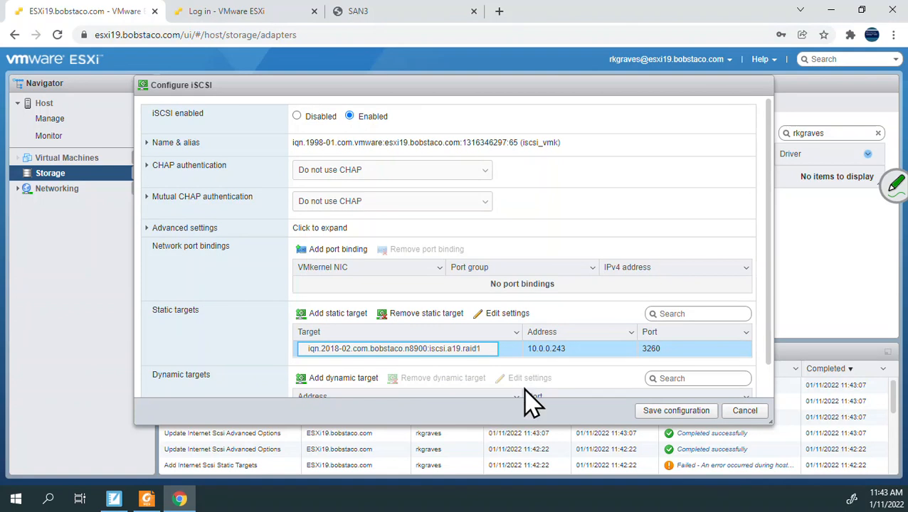
{"action": "left_click", "coordinate": [559, 220]}
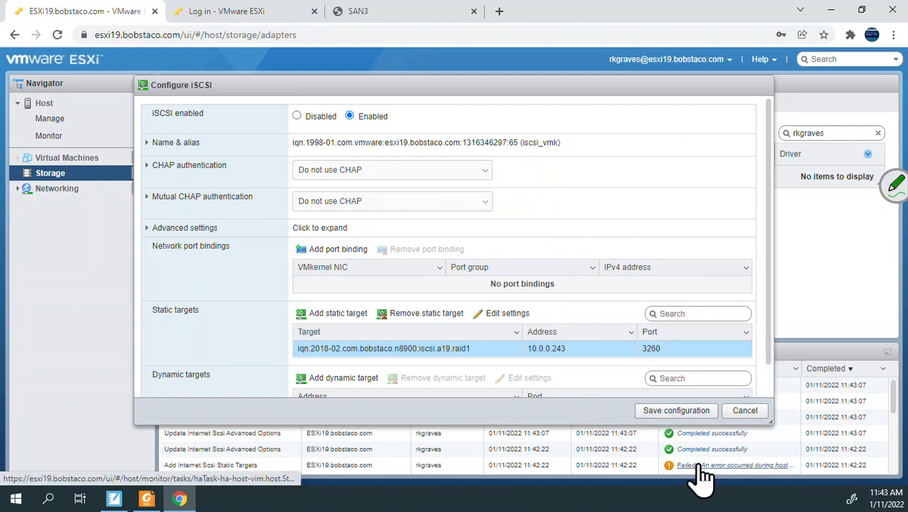
{"action": "left_click", "coordinate": [662, 417]}
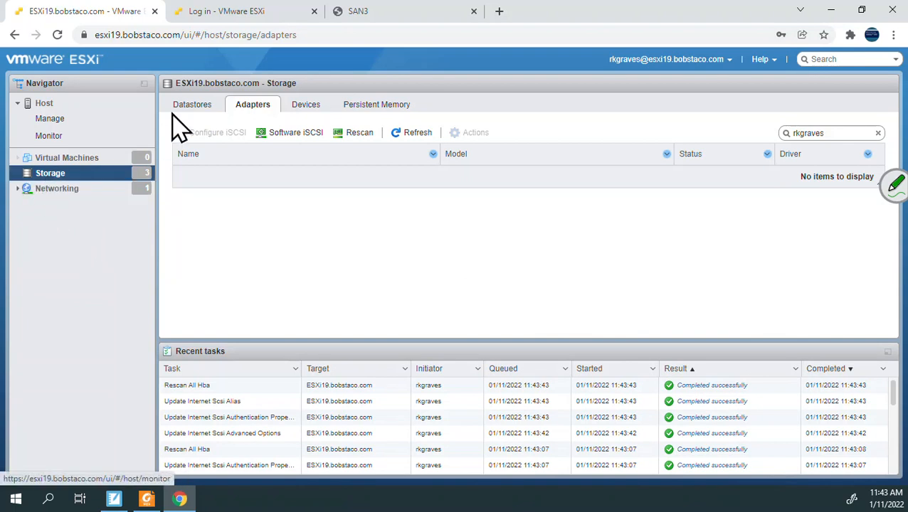
- Start a new VMFS datastore named iscsi-store on the unclaimed LIO-ORG iSCSI disk
{"action": "left_click", "coordinate": [194, 107]}
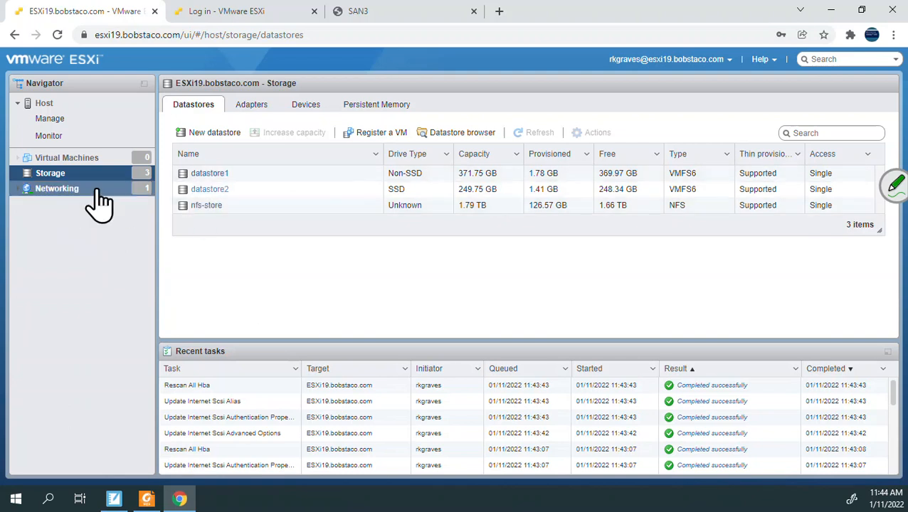
{"action": "left_click", "coordinate": [49, 173]}
{"action": "right_click", "coordinate": [50, 173]}
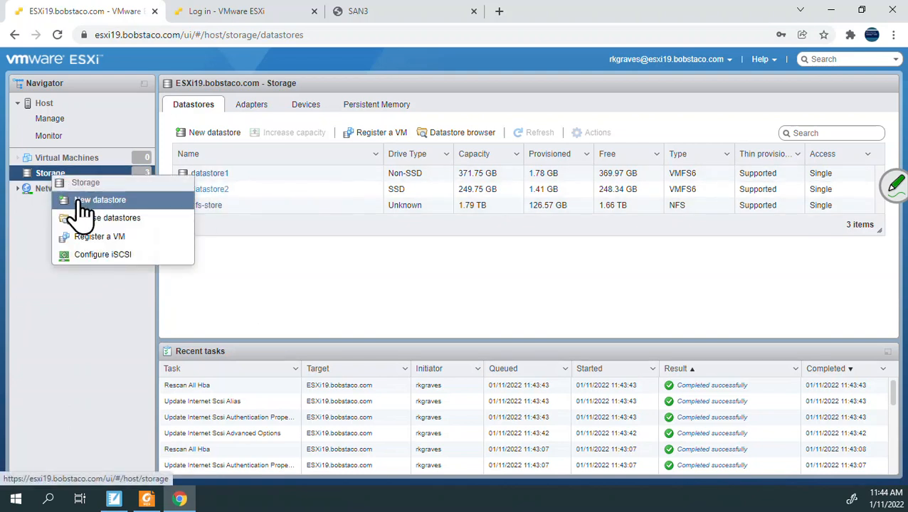
{"action": "left_click", "coordinate": [84, 201]}
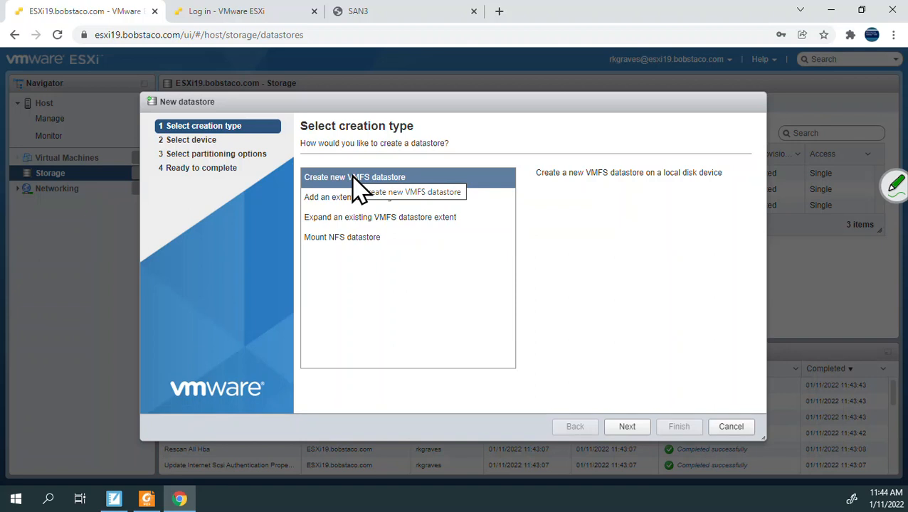
{"action": "left_click", "coordinate": [625, 429]}
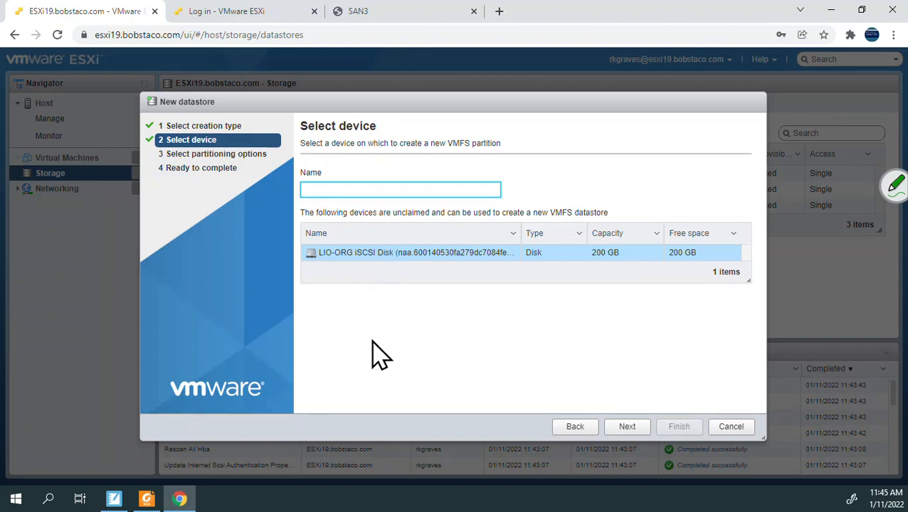
{"action": "type", "text": "iscsi-store"}
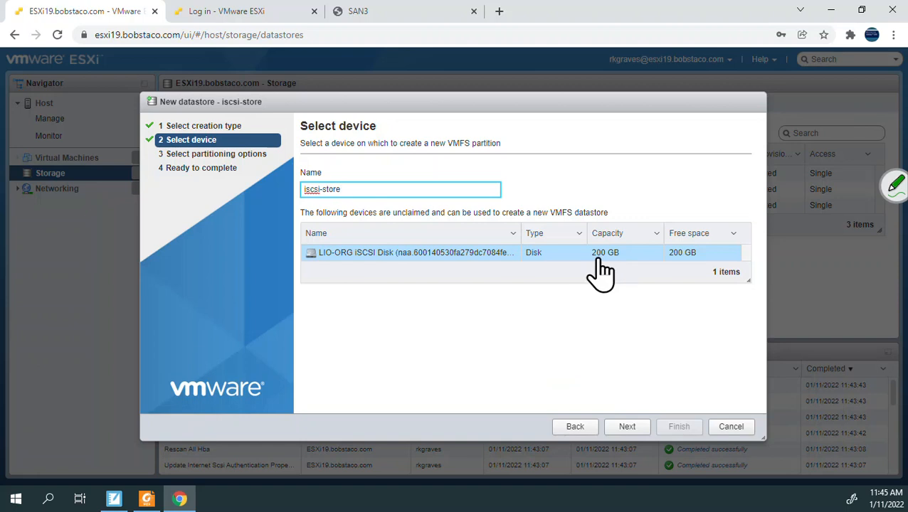
{"action": "left_click", "coordinate": [628, 430]}
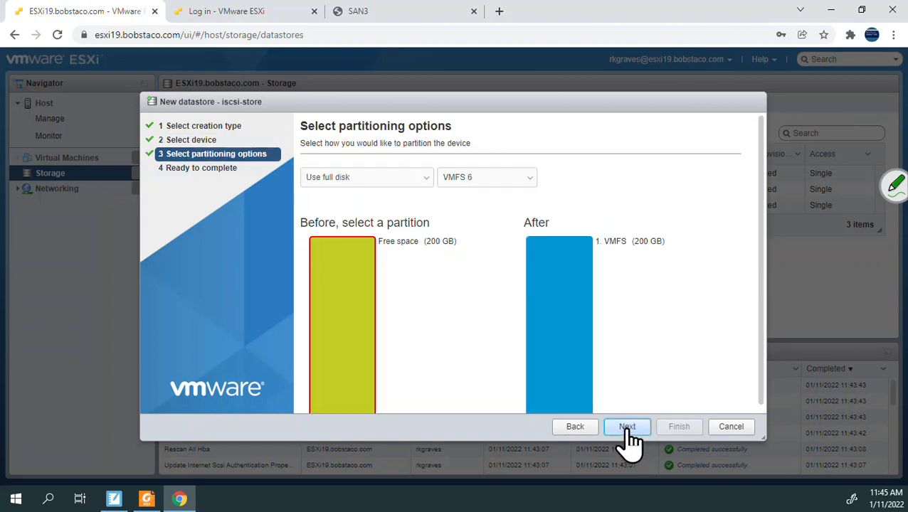
- Accept full-disk VMFS 6 partitioning and finish creating the datastore, agreeing to erase the disk
{"action": "left_click", "coordinate": [627, 429]}
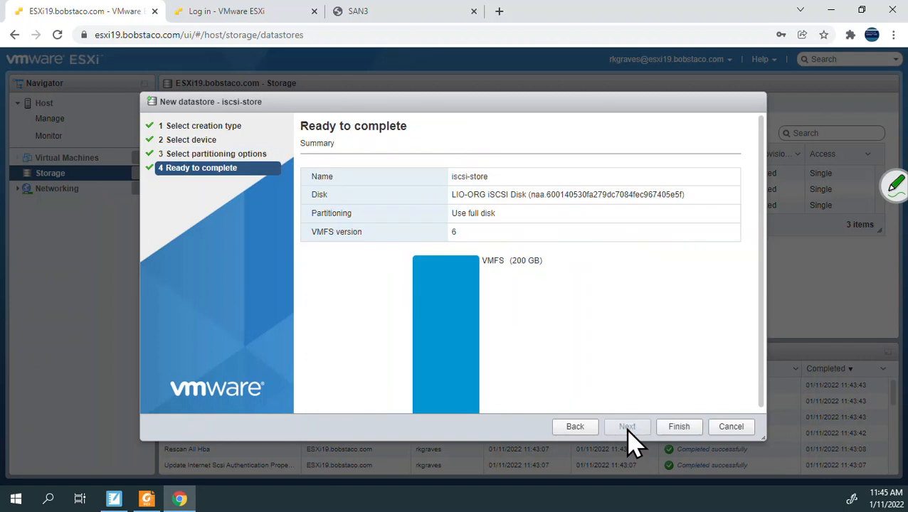
{"action": "left_click", "coordinate": [685, 429]}
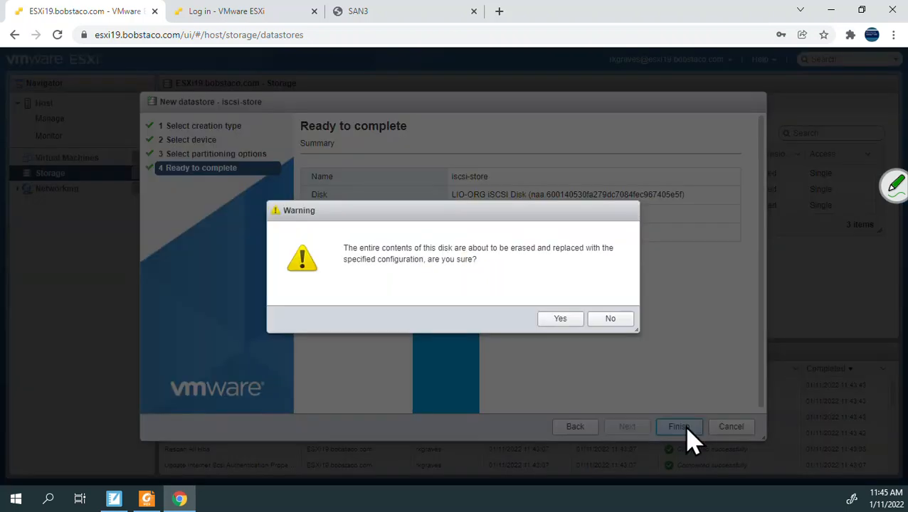
{"action": "left_click", "coordinate": [562, 320]}
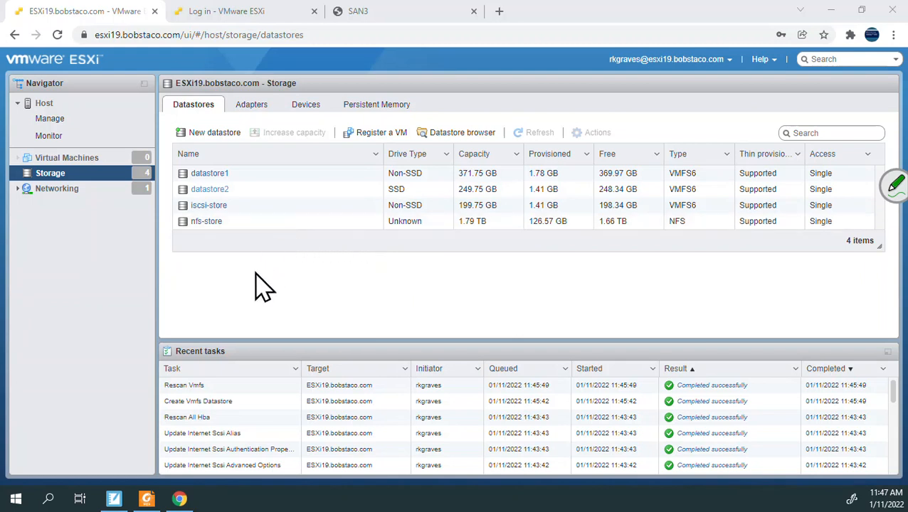
- Review the static targets in the software iSCSI configuration and close it without saving
{"action": "left_click", "coordinate": [259, 108]}
{"action": "left_click", "coordinate": [277, 135]}
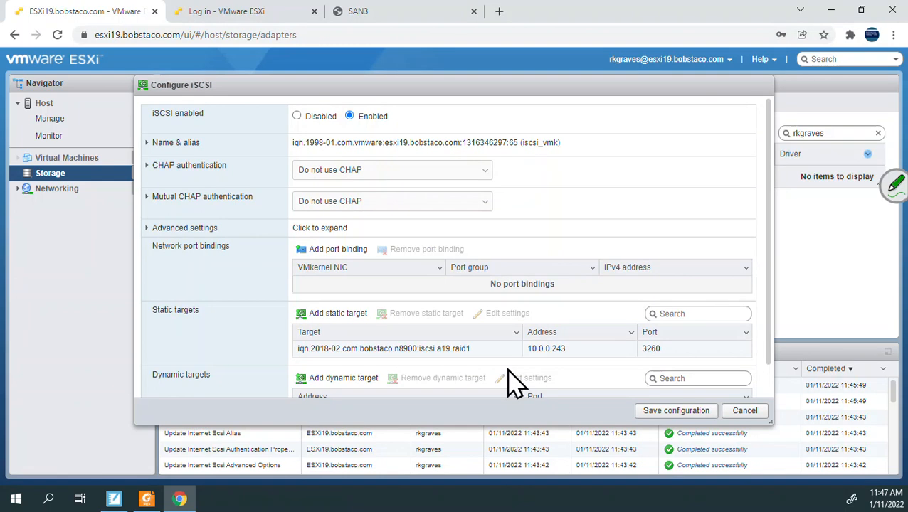
{"action": "left_click", "coordinate": [747, 413]}
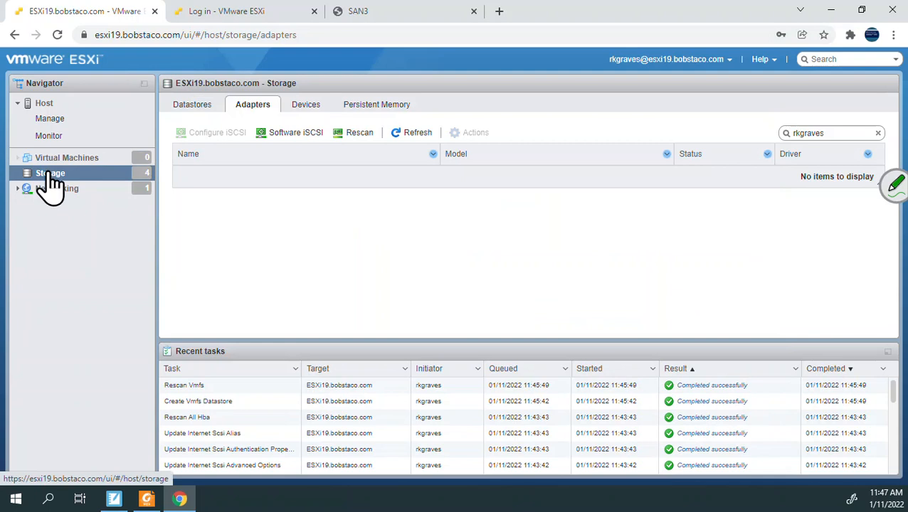
- View the creation types offered for a new datastore, cancel, and return to the host's datastore list
{"action": "mouse_move", "coordinate": [53, 181]}
{"action": "left_click", "coordinate": [86, 200]}
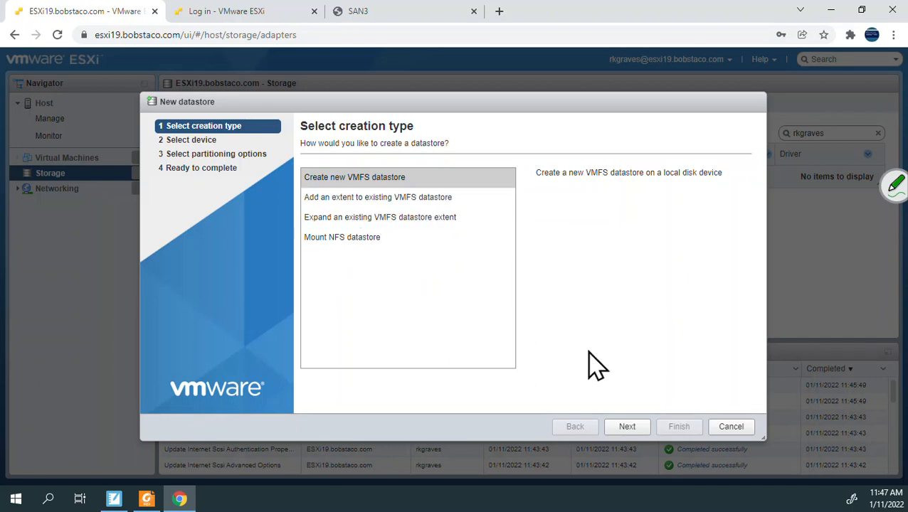
{"action": "left_click", "coordinate": [733, 427]}
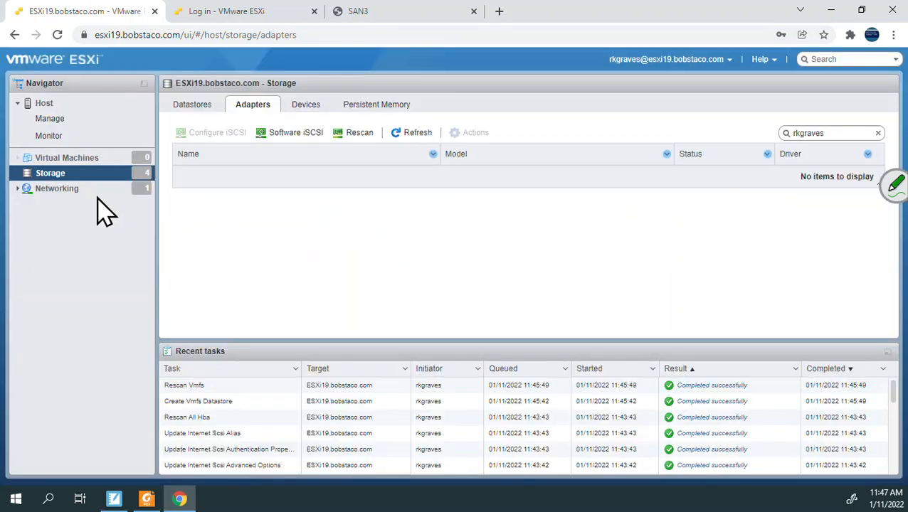
{"action": "left_click", "coordinate": [186, 105]}
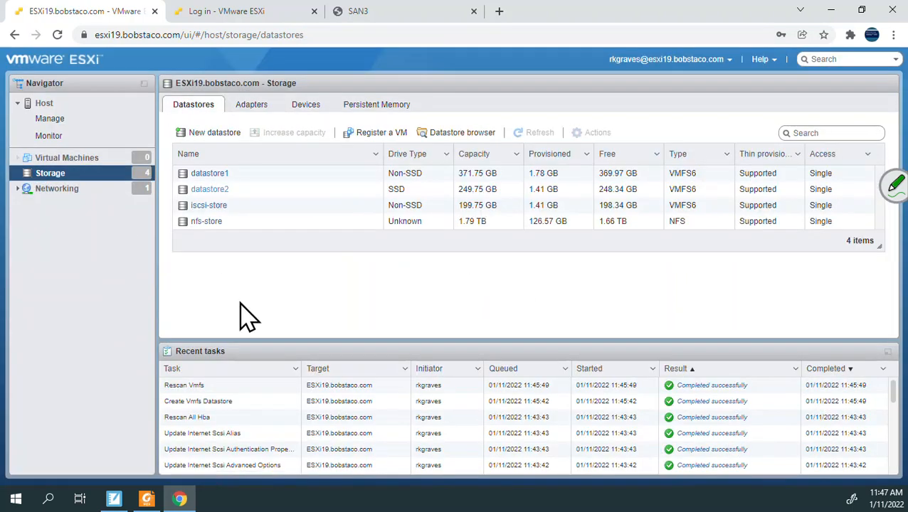